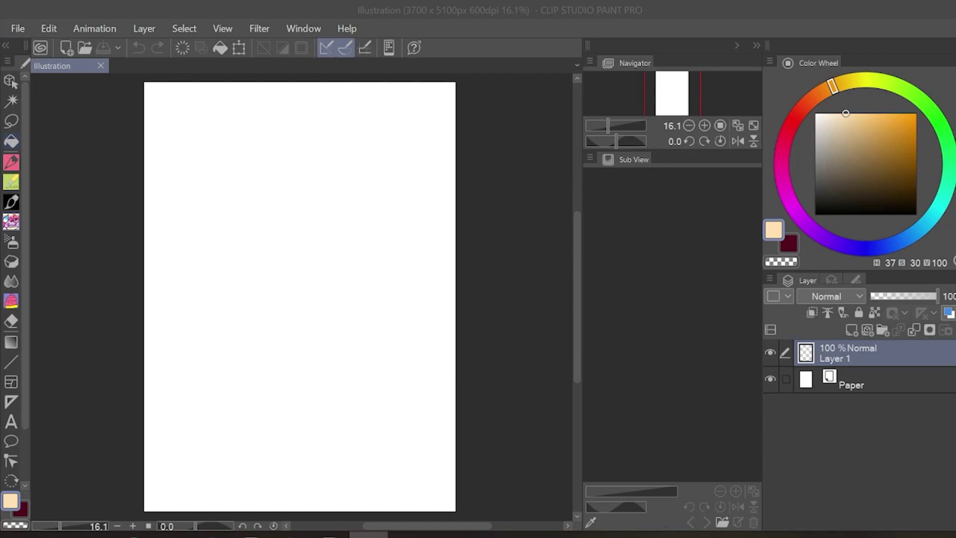
# - Sketch the rough purple outline of the bob hair, including its left, right and lower tips
pyautogui.moveTo(274, 151)
pyautogui.mouseDown()
pyautogui.moveTo(252, 179)
pyautogui.moveTo(281, 145)
pyautogui.moveTo(213, 239)
pyautogui.moveTo(210, 261)
pyautogui.mouseUp()
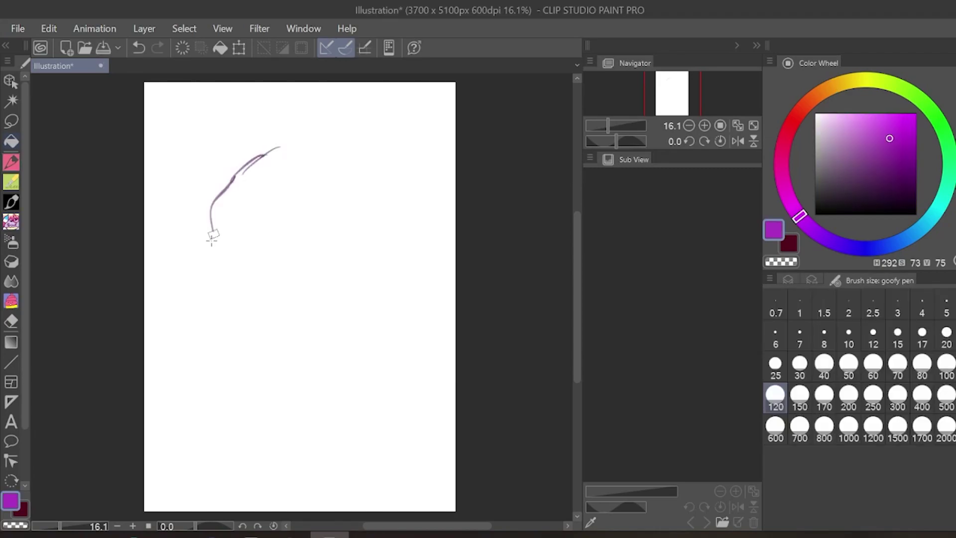
pyautogui.moveTo(269, 166)
pyautogui.mouseDown()
pyautogui.moveTo(362, 182)
pyautogui.moveTo(418, 259)
pyautogui.moveTo(395, 320)
pyautogui.mouseUp()
pyautogui.moveTo(308, 143)
pyautogui.mouseDown()
pyautogui.moveTo(250, 170)
pyautogui.moveTo(200, 232)
pyautogui.mouseUp()
pyautogui.moveTo(300, 292); pyautogui.dragTo(321, 344)
pyautogui.moveTo(254, 196)
pyautogui.mouseDown()
pyautogui.moveTo(312, 282)
pyautogui.moveTo(333, 283)
pyautogui.moveTo(306, 176)
pyautogui.mouseUp()
pyautogui.moveTo(347, 256)
pyautogui.mouseDown()
pyautogui.moveTo(367, 335)
pyautogui.moveTo(358, 344)
pyautogui.moveTo(357, 315)
pyautogui.moveTo(326, 366)
pyautogui.moveTo(271, 348)
pyautogui.mouseUp()
pyautogui.moveTo(257, 222)
pyautogui.mouseDown()
pyautogui.moveTo(275, 275)
pyautogui.moveTo(252, 259)
pyautogui.moveTo(262, 309)
pyautogui.moveTo(266, 338)
pyautogui.mouseUp()
pyautogui.moveTo(254, 297)
pyautogui.mouseDown()
pyautogui.moveTo(299, 348)
pyautogui.moveTo(253, 328)
pyautogui.mouseUp()
pyautogui.moveTo(229, 178); pyautogui.dragTo(207, 333)
pyautogui.moveTo(220, 229)
pyautogui.mouseDown()
pyautogui.moveTo(219, 348)
pyautogui.moveTo(239, 362)
pyautogui.mouseUp()
pyautogui.moveTo(204, 329)
pyautogui.mouseDown()
pyautogui.moveTo(249, 356)
pyautogui.moveTo(269, 351)
pyautogui.mouseUp()
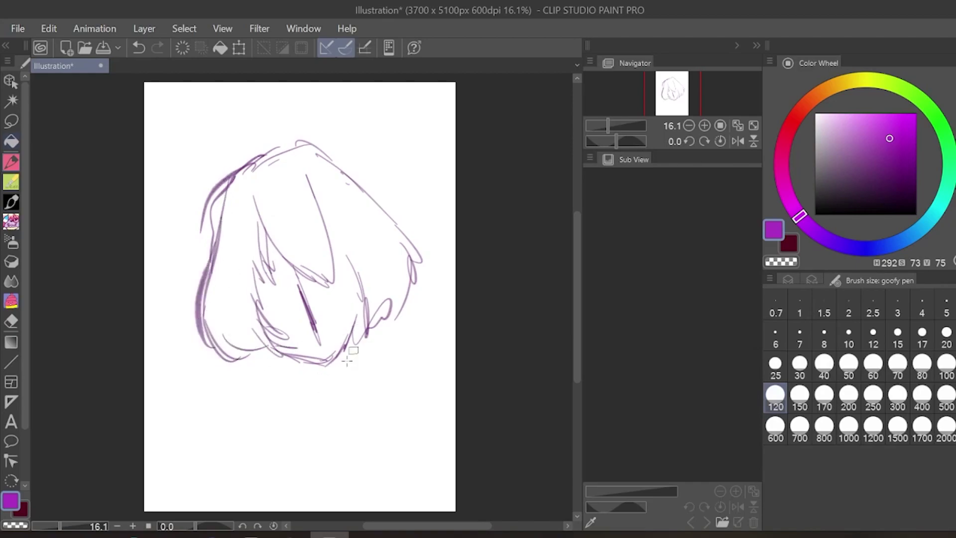
pyautogui.moveTo(360, 319); pyautogui.dragTo(348, 385)
pyautogui.moveTo(355, 349); pyautogui.dragTo(348, 384)
pyautogui.moveTo(294, 369)
pyautogui.mouseDown()
pyautogui.moveTo(353, 397)
pyautogui.moveTo(283, 369)
pyautogui.moveTo(292, 378)
pyautogui.moveTo(284, 373)
pyautogui.moveTo(278, 394)
pyautogui.moveTo(299, 451)
pyautogui.mouseUp()
# - Sketch the neck, collar and both shoulders and arms below the hair
pyautogui.moveTo(278, 388); pyautogui.dragTo(313, 466)
pyautogui.moveTo(282, 393)
pyautogui.mouseDown()
pyautogui.moveTo(248, 387)
pyautogui.moveTo(212, 399)
pyautogui.mouseUp()
pyautogui.moveTo(219, 404)
pyautogui.mouseDown()
pyautogui.moveTo(205, 423)
pyautogui.moveTo(207, 475)
pyautogui.mouseUp()
pyautogui.moveTo(214, 444); pyautogui.dragTo(233, 437)
pyautogui.moveTo(305, 413); pyautogui.dragTo(328, 492)
pyautogui.moveTo(313, 428); pyautogui.dragTo(331, 483)
pyautogui.moveTo(349, 387)
pyautogui.mouseDown()
pyautogui.moveTo(348, 432)
pyautogui.moveTo(378, 445)
pyautogui.moveTo(396, 434)
pyautogui.moveTo(413, 510)
pyautogui.mouseUp()
pyautogui.moveTo(385, 456); pyautogui.dragTo(418, 422)
pyautogui.moveTo(418, 422); pyautogui.dragTo(433, 510)
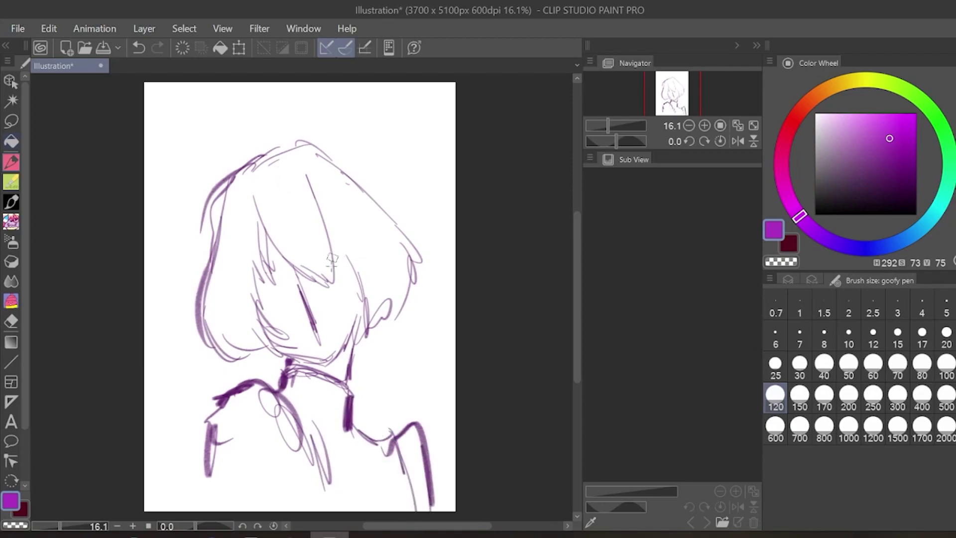
# - Sketch the eye line across the face with a diagonal stroke over the left eye
pyautogui.moveTo(360, 284); pyautogui.dragTo(313, 269)
pyautogui.moveTo(352, 281)
pyautogui.mouseDown()
pyautogui.moveTo(302, 274)
pyautogui.moveTo(264, 319)
pyautogui.mouseUp()
pyautogui.moveTo(300, 270)
pyautogui.mouseDown()
pyautogui.moveTo(257, 336)
pyautogui.moveTo(299, 273)
pyautogui.moveTo(300, 312)
pyautogui.moveTo(319, 309)
pyautogui.moveTo(318, 323)
pyautogui.moveTo(302, 328)
pyautogui.moveTo(325, 327)
pyautogui.mouseUp()
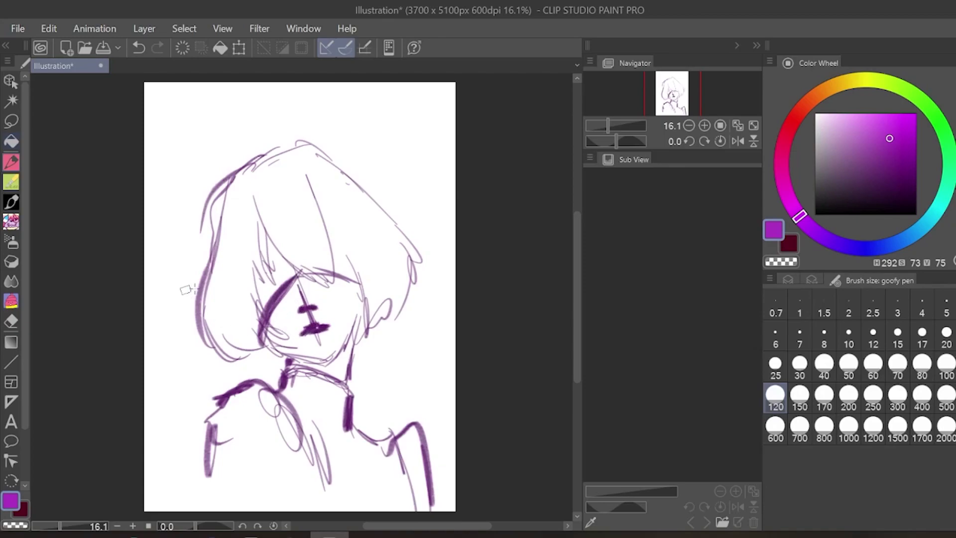
# - Add hair down the right side and thicken the top, left and lower hair outlines
pyautogui.moveTo(321, 151)
pyautogui.mouseDown()
pyautogui.moveTo(444, 229)
pyautogui.moveTo(423, 296)
pyautogui.moveTo(395, 313)
pyautogui.moveTo(244, 159)
pyautogui.moveTo(225, 186)
pyautogui.mouseUp()
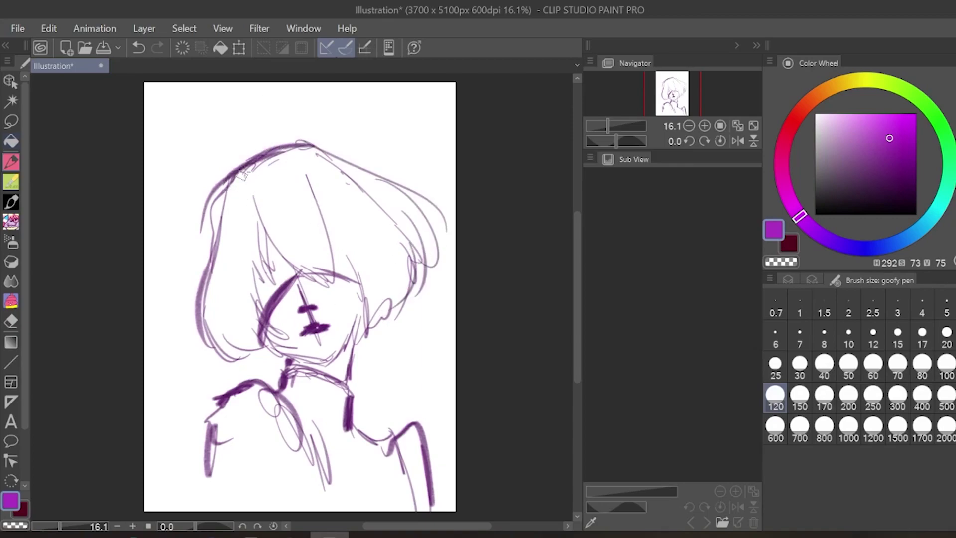
pyautogui.moveTo(269, 158); pyautogui.dragTo(209, 224)
pyautogui.moveTo(239, 169); pyautogui.dragTo(213, 245)
pyautogui.moveTo(227, 204); pyautogui.dragTo(219, 279)
pyautogui.moveTo(236, 171)
pyautogui.mouseDown()
pyautogui.moveTo(217, 269)
pyautogui.moveTo(313, 142)
pyautogui.moveTo(356, 177)
pyautogui.mouseUp()
pyautogui.moveTo(305, 146); pyautogui.dragTo(384, 213)
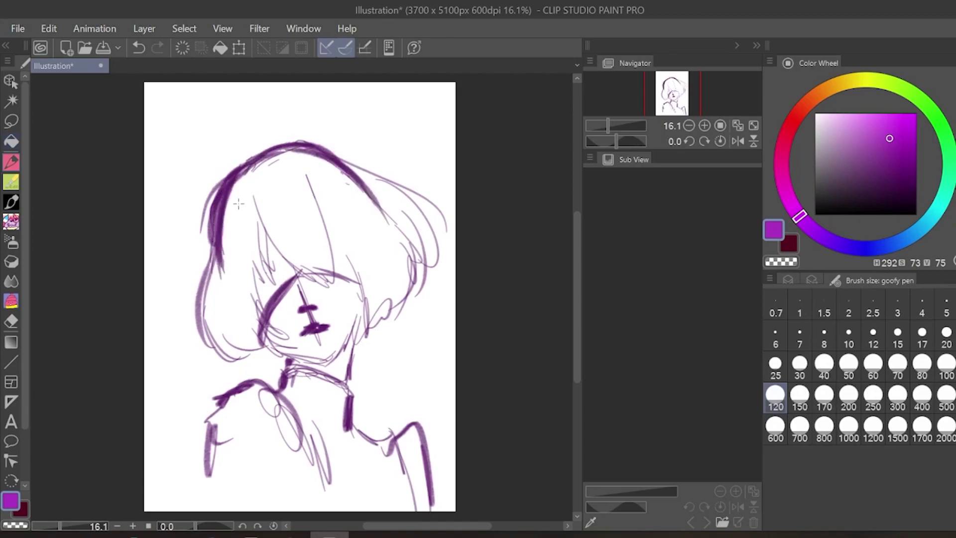
pyautogui.moveTo(218, 241); pyautogui.dragTo(199, 323)
pyautogui.moveTo(219, 227)
pyautogui.mouseDown()
pyautogui.moveTo(209, 337)
pyautogui.moveTo(269, 371)
pyautogui.mouseUp()
pyautogui.moveTo(234, 318); pyautogui.dragTo(286, 366)
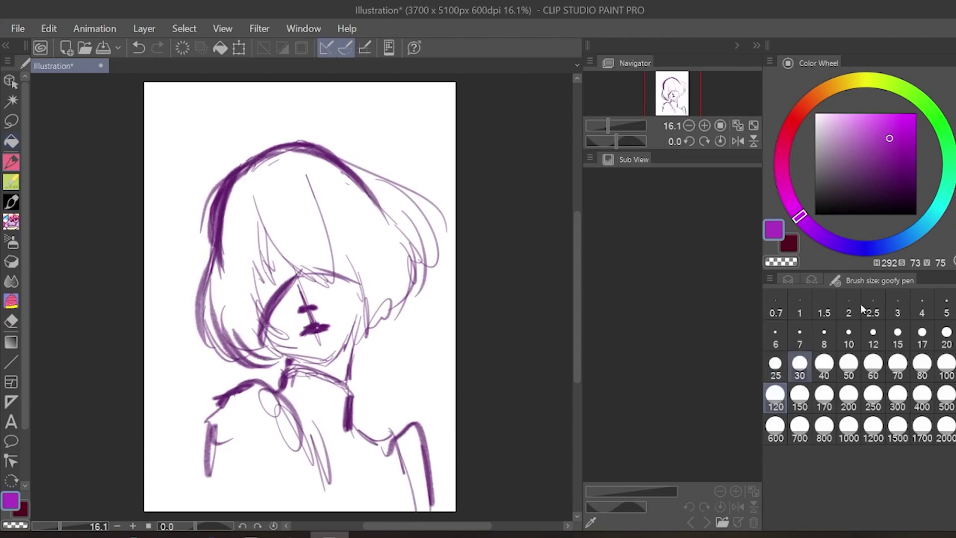
# - Set Layer 1's opacity to 13% in the Layer palette and add two new raster layers
pyautogui.click(788, 280)
pyautogui.moveTo(882, 299); pyautogui.dragTo(876, 296)
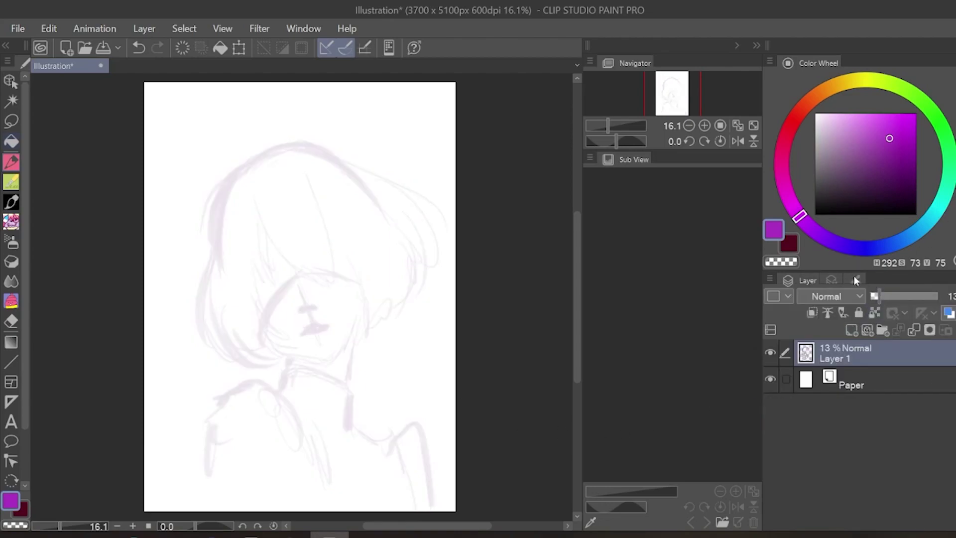
pyautogui.doubleClick(850, 330)
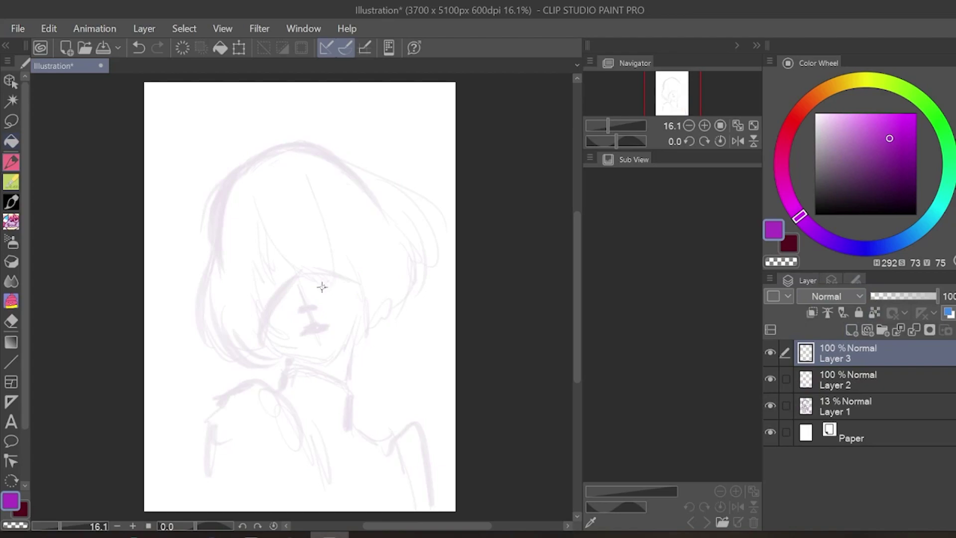
pyautogui.scroll(2, 274, 249)
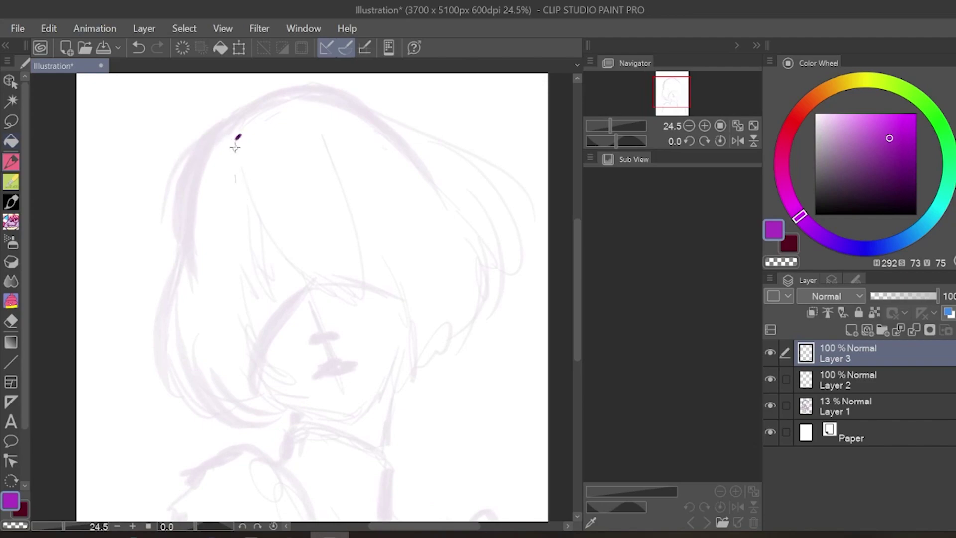
# - Ink the long front bang curve and fill it with thin hair strands
pyautogui.moveTo(234, 144)
pyautogui.mouseDown()
pyautogui.moveTo(265, 232)
pyautogui.moveTo(352, 312)
pyautogui.moveTo(394, 328)
pyautogui.mouseUp()
pyautogui.moveTo(318, 273); pyautogui.dragTo(390, 327)
pyautogui.moveTo(363, 293); pyautogui.dragTo(394, 331)
pyautogui.moveTo(375, 286); pyautogui.dragTo(397, 332)
pyautogui.moveTo(256, 126); pyautogui.dragTo(292, 119)
pyautogui.moveTo(312, 135); pyautogui.dragTo(393, 329)
pyautogui.moveTo(371, 270)
pyautogui.mouseDown()
pyautogui.moveTo(406, 329)
pyautogui.moveTo(396, 323)
pyautogui.mouseUp()
pyautogui.moveTo(293, 176); pyautogui.dragTo(351, 282)
pyautogui.moveTo(297, 219); pyautogui.dragTo(345, 285)
pyautogui.moveTo(252, 186); pyautogui.dragTo(352, 307)
pyautogui.moveTo(305, 187); pyautogui.dragTo(364, 285)
pyautogui.moveTo(301, 165); pyautogui.dragTo(365, 282)
pyautogui.moveTo(321, 184); pyautogui.dragTo(369, 279)
# - Ink the bang's right edge and add strands down to its right tip
pyautogui.moveTo(344, 204); pyautogui.dragTo(405, 306)
pyautogui.moveTo(364, 239); pyautogui.dragTo(411, 329)
pyautogui.moveTo(387, 259); pyautogui.dragTo(412, 353)
pyautogui.moveTo(412, 318)
pyautogui.mouseDown()
pyautogui.moveTo(402, 368)
pyautogui.moveTo(411, 329)
pyautogui.mouseUp()
pyautogui.moveTo(398, 260)
pyautogui.mouseDown()
pyautogui.moveTo(413, 371)
pyautogui.moveTo(422, 279)
pyautogui.moveTo(445, 363)
pyautogui.mouseUp()
pyautogui.moveTo(442, 302)
pyautogui.mouseDown()
pyautogui.moveTo(424, 395)
pyautogui.moveTo(421, 385)
pyautogui.mouseUp()
pyautogui.moveTo(432, 281); pyautogui.dragTo(451, 359)
pyautogui.moveTo(450, 304); pyautogui.dragTo(454, 352)
pyautogui.moveTo(451, 322); pyautogui.dragTo(460, 359)
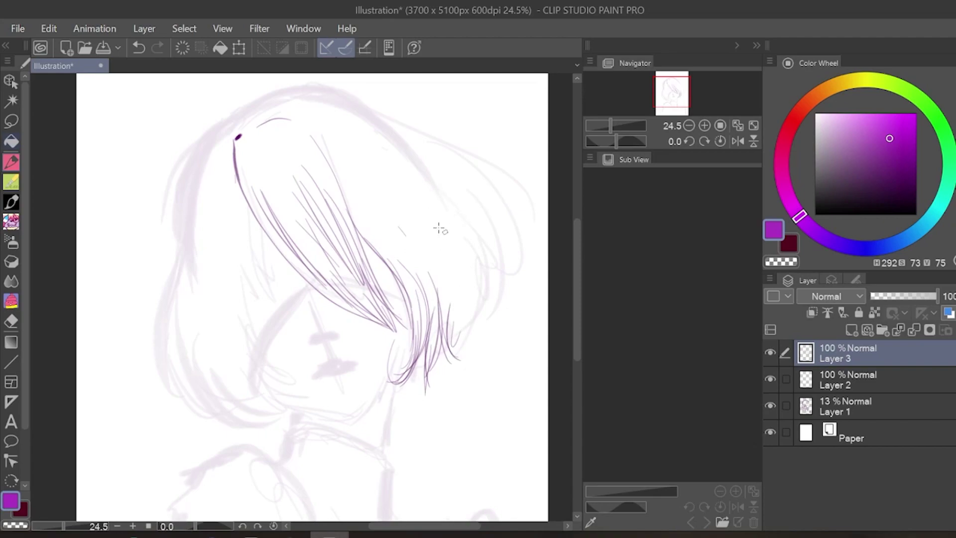
# - Ink the right side of the hair with strands on the upper and lower right bang
pyautogui.moveTo(346, 151); pyautogui.dragTo(503, 312)
pyautogui.moveTo(422, 198)
pyautogui.mouseDown()
pyautogui.moveTo(462, 234)
pyautogui.moveTo(503, 308)
pyautogui.mouseUp()
pyautogui.moveTo(402, 174)
pyautogui.mouseDown()
pyautogui.moveTo(453, 228)
pyautogui.moveTo(487, 332)
pyautogui.mouseUp()
pyautogui.moveTo(491, 294)
pyautogui.mouseDown()
pyautogui.moveTo(477, 354)
pyautogui.moveTo(461, 356)
pyautogui.mouseUp()
pyautogui.moveTo(438, 243); pyautogui.dragTo(449, 364)
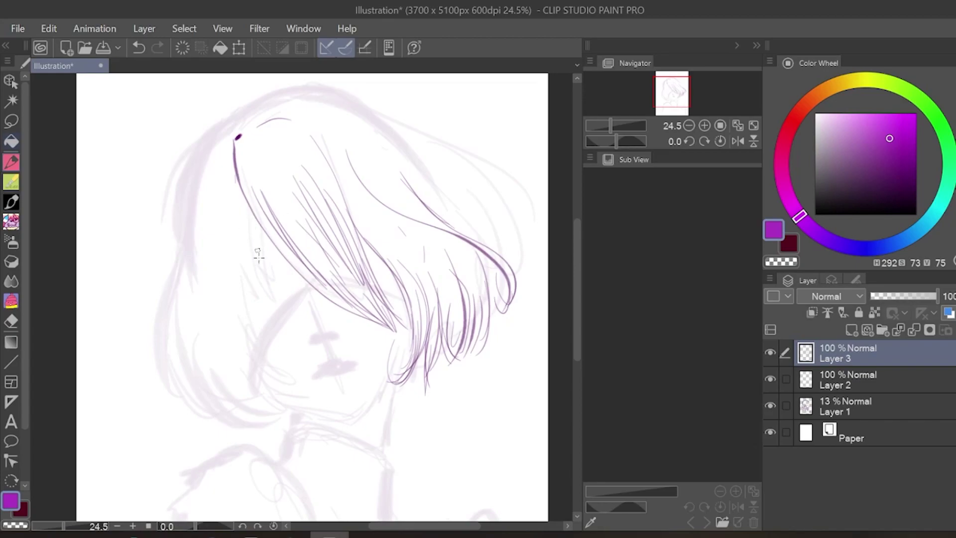
# - Ink strands left of the bang and the sweep of the lower-left curl
pyautogui.moveTo(259, 221); pyautogui.dragTo(273, 291)
pyautogui.moveTo(260, 247); pyautogui.dragTo(281, 295)
pyautogui.moveTo(253, 221)
pyautogui.mouseDown()
pyautogui.moveTo(252, 254)
pyautogui.moveTo(274, 291)
pyautogui.mouseUp()
pyautogui.moveTo(243, 219); pyautogui.dragTo(269, 310)
pyautogui.moveTo(245, 277); pyautogui.dragTo(270, 307)
pyautogui.moveTo(240, 223)
pyautogui.mouseDown()
pyautogui.moveTo(251, 305)
pyautogui.moveTo(238, 312)
pyautogui.moveTo(271, 366)
pyautogui.mouseUp()
pyautogui.moveTo(230, 279)
pyautogui.mouseDown()
pyautogui.moveTo(249, 351)
pyautogui.moveTo(273, 385)
pyautogui.moveTo(300, 383)
pyautogui.mouseUp()
pyautogui.moveTo(230, 366); pyautogui.dragTo(283, 396)
pyautogui.moveTo(203, 329)
pyautogui.mouseDown()
pyautogui.moveTo(248, 420)
pyautogui.moveTo(289, 405)
pyautogui.mouseUp()
pyautogui.moveTo(240, 383); pyautogui.dragTo(286, 404)
pyautogui.moveTo(217, 394); pyautogui.dragTo(270, 424)
# - Ink the left outer edge and upper-left hair outline, undoing a stray line along the top
pyautogui.moveTo(192, 195); pyautogui.dragTo(172, 355)
pyautogui.moveTo(188, 259); pyautogui.dragTo(191, 401)
pyautogui.moveTo(175, 348); pyautogui.dragTo(231, 421)
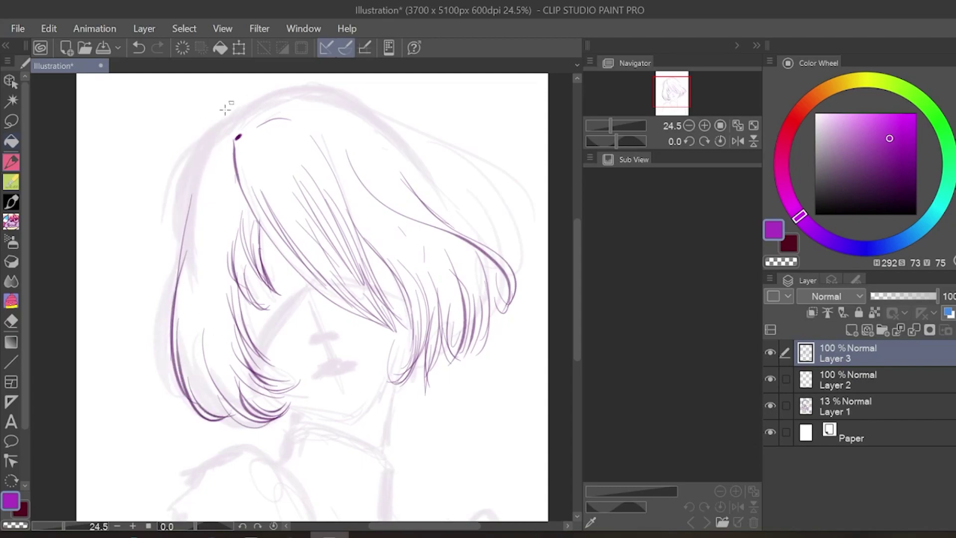
pyautogui.moveTo(232, 131)
pyautogui.mouseDown()
pyautogui.moveTo(209, 143)
pyautogui.moveTo(192, 177)
pyautogui.moveTo(177, 276)
pyautogui.mouseUp()
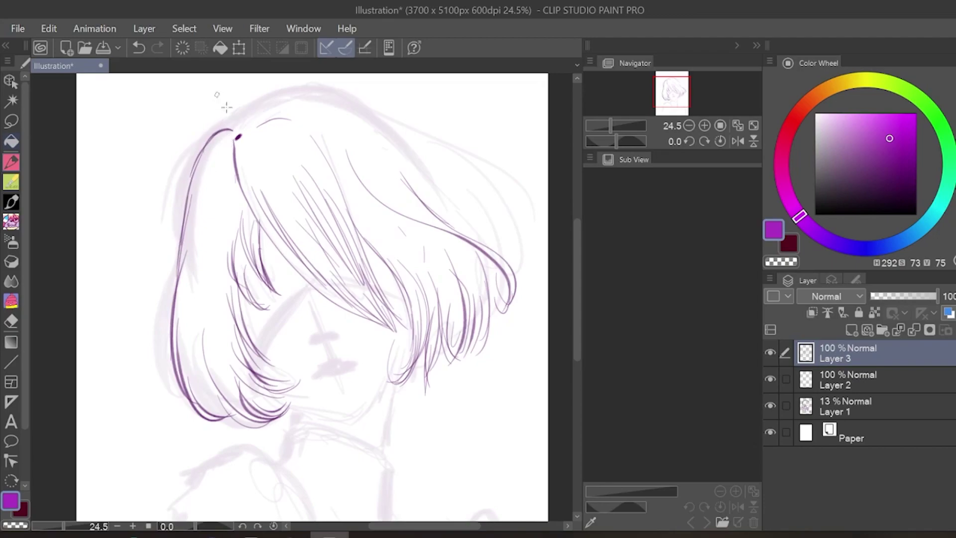
pyautogui.moveTo(252, 118); pyautogui.dragTo(421, 122)
pyautogui.click(139, 48)
# - Zoom out to the whole figure and extend the hair's right outline and a crown strand
pyautogui.scroll(-2, 241, 182)
pyautogui.moveTo(242, 182)
pyautogui.mouseDown()
pyautogui.moveTo(241, 207)
pyautogui.moveTo(312, 158)
pyautogui.moveTo(399, 204)
pyautogui.mouseUp()
pyautogui.moveTo(325, 173)
pyautogui.mouseDown()
pyautogui.moveTo(411, 224)
pyautogui.moveTo(426, 265)
pyautogui.mouseUp()
pyautogui.moveTo(380, 214); pyautogui.dragTo(422, 266)
pyautogui.moveTo(394, 229); pyautogui.dragTo(419, 266)
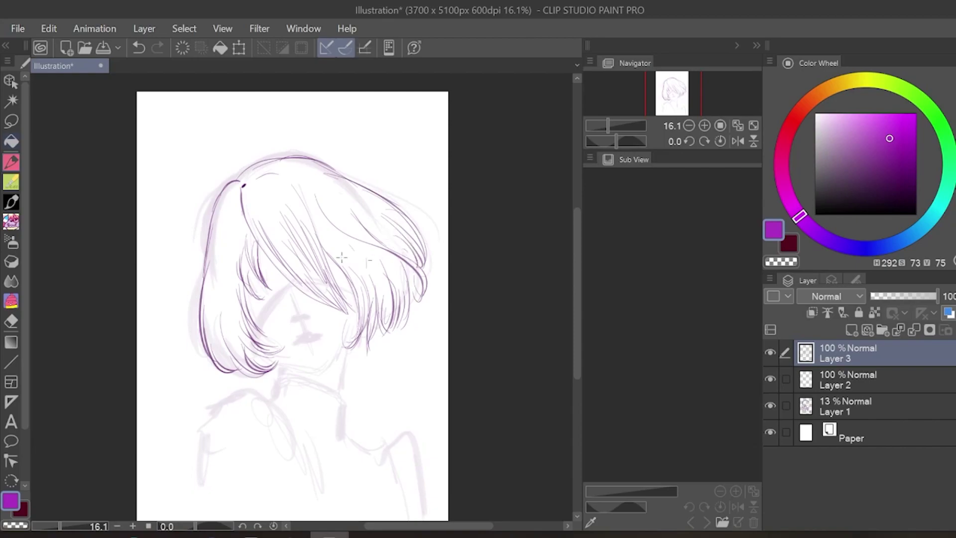
pyautogui.moveTo(288, 179); pyautogui.dragTo(339, 197)
# - Ink the left hair outline and add strands through the left hair mass and fringe
pyautogui.moveTo(222, 215); pyautogui.dragTo(202, 301)
pyautogui.moveTo(222, 211)
pyautogui.mouseDown()
pyautogui.moveTo(229, 309)
pyautogui.moveTo(231, 294)
pyautogui.mouseUp()
pyautogui.moveTo(238, 229); pyautogui.dragTo(245, 249)
pyautogui.moveTo(229, 295); pyautogui.dragTo(244, 364)
pyautogui.moveTo(234, 319)
pyautogui.mouseDown()
pyautogui.moveTo(251, 372)
pyautogui.moveTo(240, 373)
pyautogui.mouseUp()
pyautogui.moveTo(214, 291); pyautogui.dragTo(241, 374)
pyautogui.moveTo(269, 213); pyautogui.dragTo(298, 266)
# - Add strands to the upper-right and right hair mass, then ink the chin and right jawline
pyautogui.moveTo(329, 224); pyautogui.dragTo(345, 248)
pyautogui.moveTo(316, 196)
pyautogui.mouseDown()
pyautogui.moveTo(361, 241)
pyautogui.moveTo(381, 226)
pyautogui.moveTo(374, 210)
pyautogui.mouseUp()
pyautogui.moveTo(343, 254); pyautogui.dragTo(388, 319)
pyautogui.moveTo(370, 262)
pyautogui.mouseDown()
pyautogui.moveTo(391, 311)
pyautogui.moveTo(406, 319)
pyautogui.mouseUp()
pyautogui.moveTo(379, 255); pyautogui.dragTo(402, 315)
pyautogui.moveTo(347, 264); pyautogui.dragTo(367, 333)
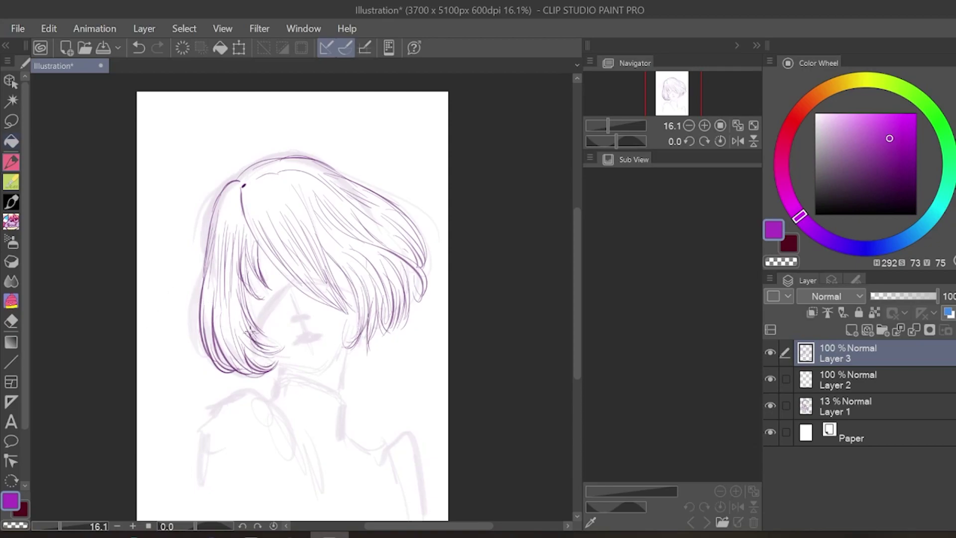
pyautogui.moveTo(277, 356); pyautogui.dragTo(305, 368)
pyautogui.moveTo(341, 352)
pyautogui.mouseDown()
pyautogui.moveTo(357, 311)
pyautogui.moveTo(317, 373)
pyautogui.mouseUp()
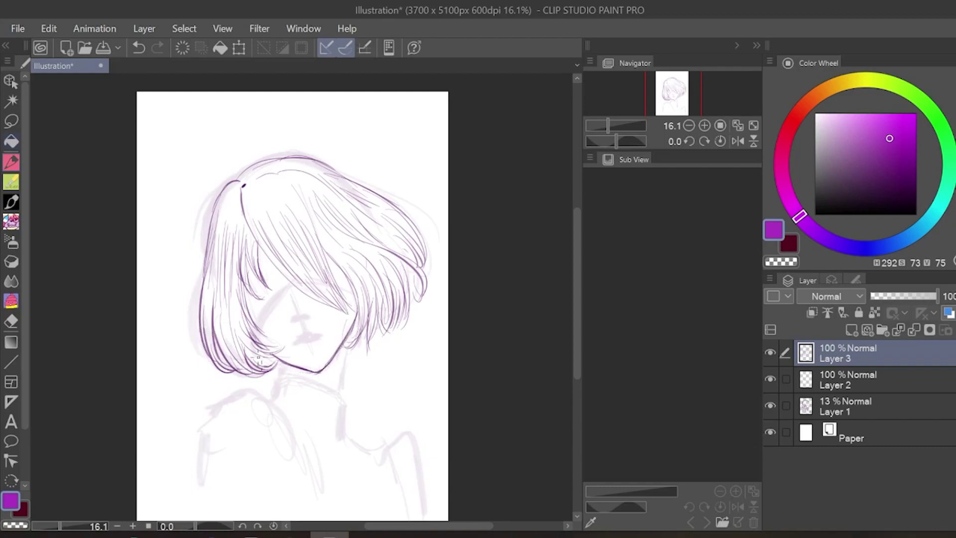
# - Undo the jaw strokes, redraw the right jawline to the chin, then ink the lips and nostril
pyautogui.hotkey('ctrl', 'z')
pyautogui.hotkey('ctrl', 'z')
pyautogui.hotkey('ctrl', 'z')
pyautogui.hotkey('ctrl', 'z')
pyautogui.moveTo(349, 331); pyautogui.dragTo(323, 369)
pyautogui.scroll(3, 295, 335)
pyautogui.moveTo(328, 333); pyautogui.dragTo(295, 351)
pyautogui.moveTo(329, 336)
pyautogui.mouseDown()
pyautogui.moveTo(307, 326)
pyautogui.moveTo(321, 322)
pyautogui.moveTo(343, 338)
pyautogui.moveTo(311, 348)
pyautogui.moveTo(330, 341)
pyautogui.moveTo(311, 348)
pyautogui.moveTo(344, 355)
pyautogui.moveTo(306, 366)
pyautogui.moveTo(334, 369)
pyautogui.mouseUp()
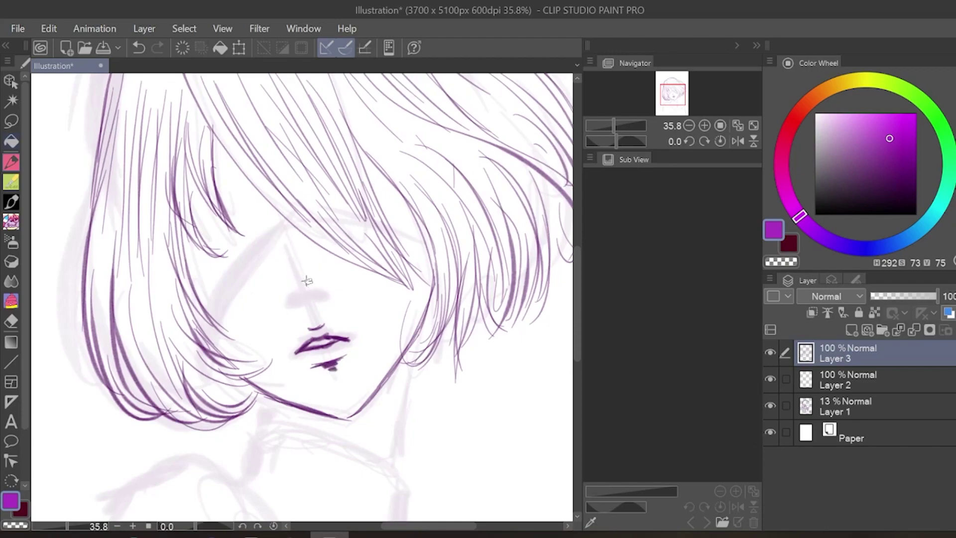
pyautogui.moveTo(291, 302)
pyautogui.mouseDown()
pyautogui.moveTo(331, 295)
pyautogui.moveTo(317, 297)
pyautogui.mouseUp()
# - Ink a cheek line and short hair strands crossing toward the cheek
pyautogui.scroll(-2, 232, 326)
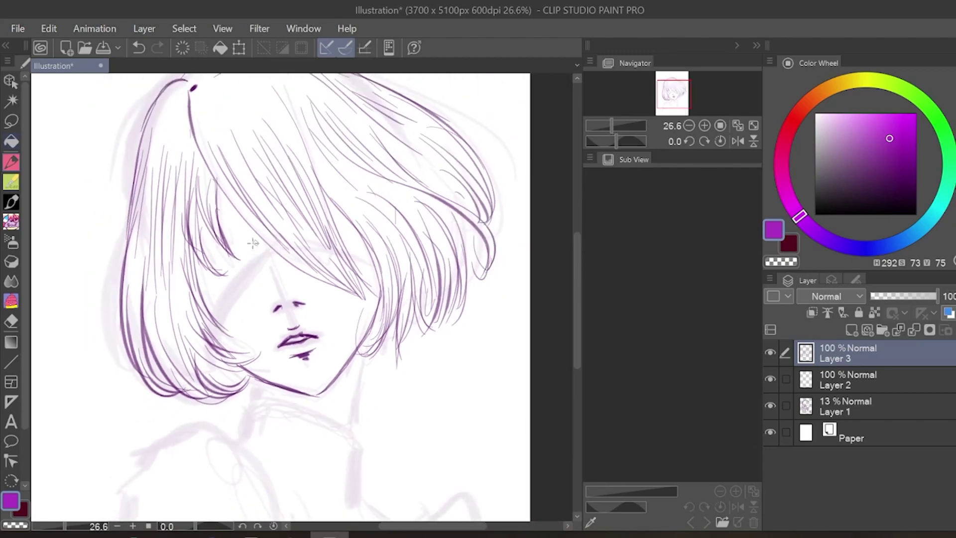
pyautogui.moveTo(276, 247); pyautogui.dragTo(201, 296)
pyautogui.moveTo(244, 224); pyautogui.dragTo(232, 229)
pyautogui.moveTo(217, 238); pyautogui.dragTo(201, 254)
pyautogui.moveTo(270, 250); pyautogui.dragTo(221, 333)
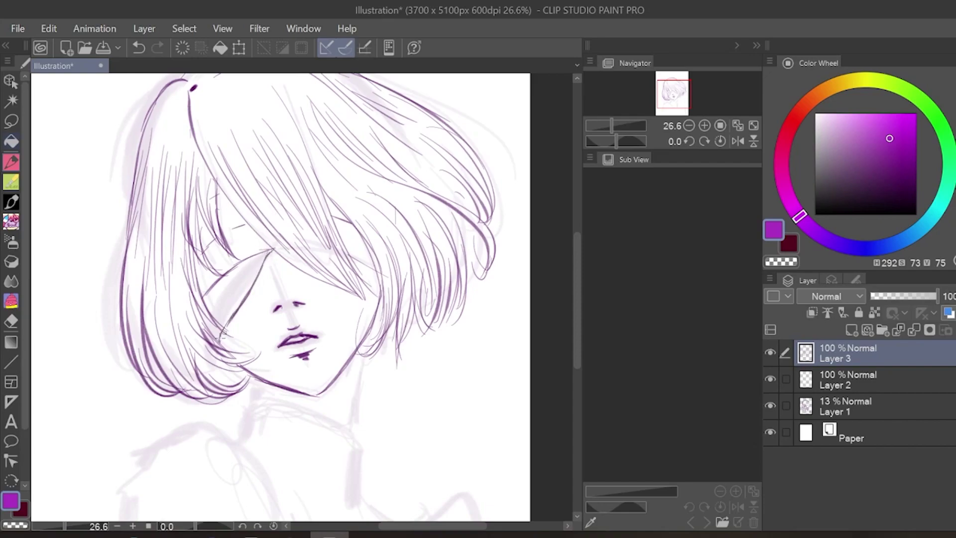
# - Ink the neck, collar and left shoulder and upper arm lines
pyautogui.scroll(-2, 213, 359)
pyautogui.moveTo(330, 340); pyautogui.dragTo(312, 404)
pyautogui.moveTo(245, 381)
pyautogui.mouseDown()
pyautogui.moveTo(241, 396)
pyautogui.moveTo(317, 413)
pyautogui.mouseUp()
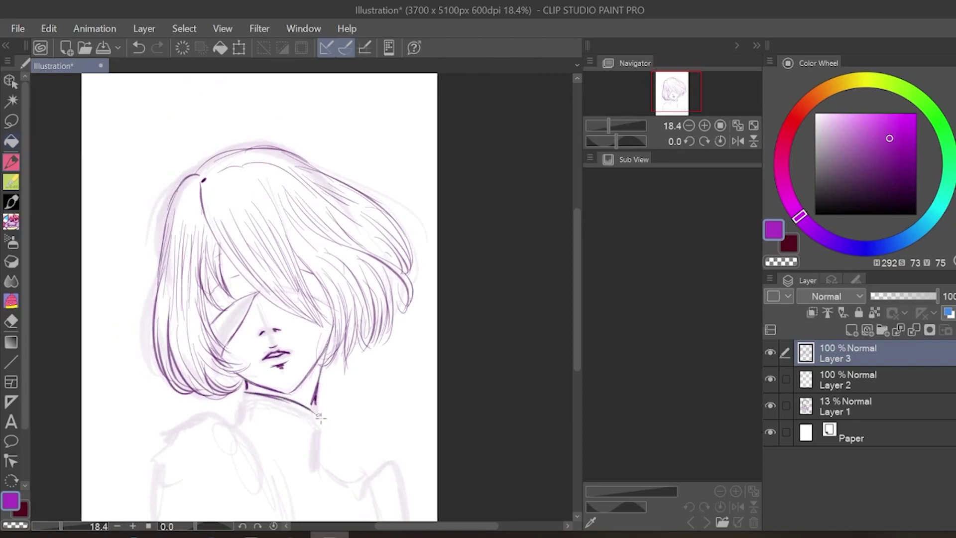
pyautogui.moveTo(245, 393)
pyautogui.mouseDown()
pyautogui.moveTo(233, 397)
pyautogui.moveTo(239, 411)
pyautogui.moveTo(195, 380)
pyautogui.moveTo(218, 289)
pyautogui.moveTo(282, 316)
pyautogui.mouseUp()
pyautogui.moveTo(236, 281); pyautogui.dragTo(292, 344)
pyautogui.moveTo(222, 273)
pyautogui.mouseDown()
pyautogui.moveTo(175, 311)
pyautogui.moveTo(157, 404)
pyautogui.mouseUp()
pyautogui.moveTo(282, 324); pyautogui.dragTo(298, 435)
pyautogui.moveTo(349, 292)
pyautogui.mouseDown()
pyautogui.moveTo(344, 326)
pyautogui.moveTo(354, 353)
pyautogui.mouseUp()
# - Draw the coat's collar, right shoulder accents, thin coat lines and curved bottom edge
pyautogui.moveTo(298, 342); pyautogui.dragTo(360, 380)
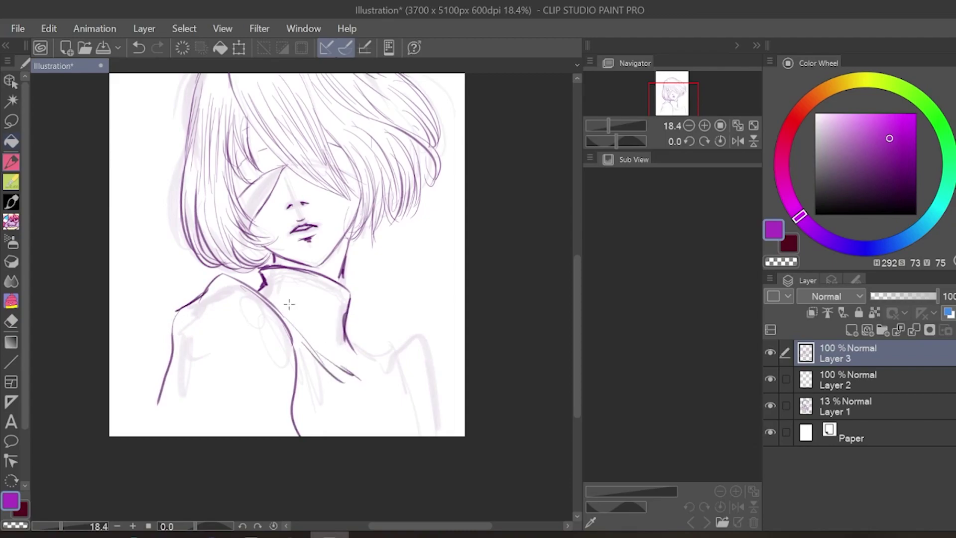
pyautogui.moveTo(285, 286)
pyautogui.mouseDown()
pyautogui.moveTo(390, 355)
pyautogui.moveTo(415, 436)
pyautogui.mouseUp()
pyautogui.moveTo(391, 356)
pyautogui.mouseDown()
pyautogui.moveTo(418, 354)
pyautogui.moveTo(454, 422)
pyautogui.mouseUp()
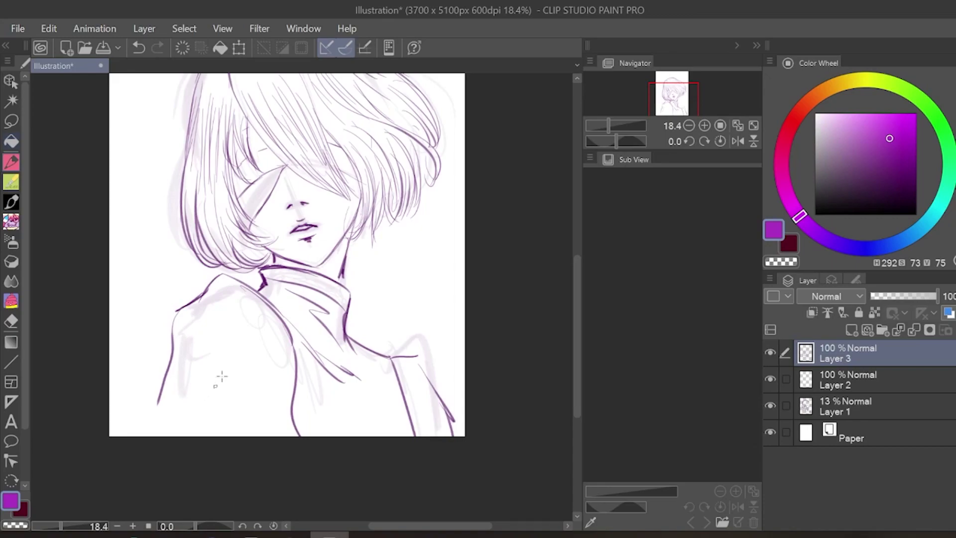
pyautogui.moveTo(212, 325); pyautogui.dragTo(182, 415)
pyautogui.moveTo(289, 370)
pyautogui.mouseDown()
pyautogui.moveTo(240, 436)
pyautogui.moveTo(265, 354)
pyautogui.moveTo(344, 384)
pyautogui.mouseUp()
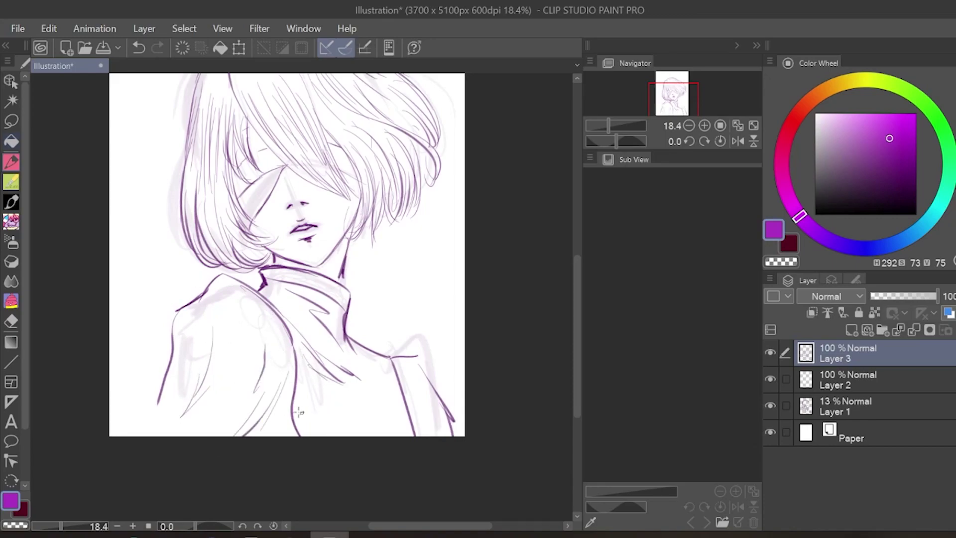
pyautogui.moveTo(298, 427)
pyautogui.mouseDown()
pyautogui.moveTo(358, 412)
pyautogui.moveTo(413, 434)
pyautogui.mouseUp()
pyautogui.moveTo(206, 367)
pyautogui.mouseDown()
pyautogui.moveTo(175, 327)
pyautogui.moveTo(200, 376)
pyautogui.mouseUp()
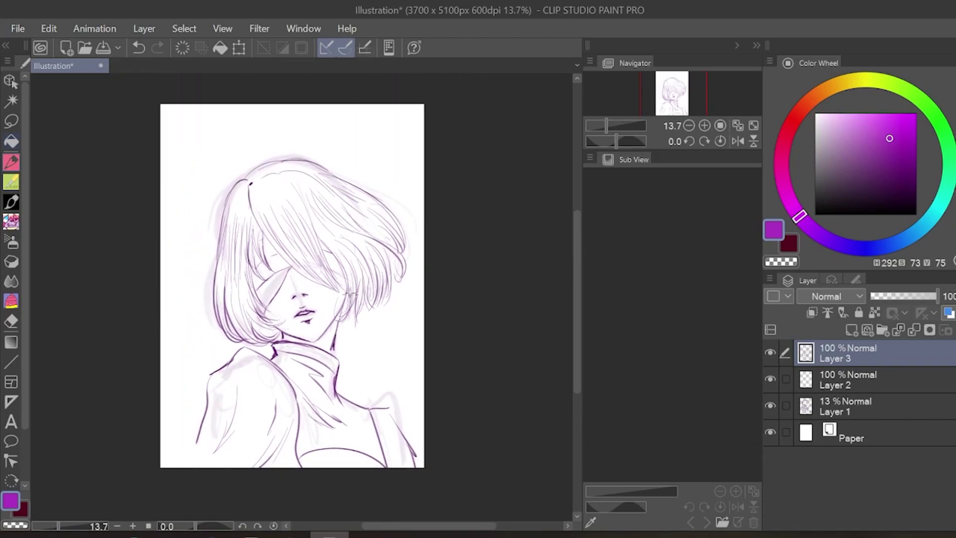
# - Thicken the neck line and boldly outline the left and top of the hair, undoing stray strokes
pyautogui.moveTo(332, 353); pyautogui.dragTo(336, 328)
pyautogui.moveTo(247, 179)
pyautogui.mouseDown()
pyautogui.moveTo(227, 204)
pyautogui.moveTo(209, 316)
pyautogui.moveTo(233, 338)
pyautogui.moveTo(227, 301)
pyautogui.moveTo(253, 347)
pyautogui.moveTo(273, 333)
pyautogui.moveTo(275, 351)
pyautogui.moveTo(234, 348)
pyautogui.moveTo(252, 353)
pyautogui.moveTo(234, 348)
pyautogui.moveTo(242, 343)
pyautogui.moveTo(206, 375)
pyautogui.moveTo(192, 445)
pyautogui.mouseUp()
pyautogui.hotkey('ctrl', 'z')
pyautogui.moveTo(249, 177)
pyautogui.mouseDown()
pyautogui.moveTo(298, 155)
pyautogui.moveTo(333, 171)
pyautogui.moveTo(395, 219)
pyautogui.moveTo(409, 278)
pyautogui.moveTo(398, 288)
pyautogui.mouseUp()
# - Hatch the hair's lower-right edge and boldly outline the right neck, collar and shoulder
pyautogui.moveTo(393, 257)
pyautogui.mouseDown()
pyautogui.moveTo(383, 305)
pyautogui.moveTo(370, 317)
pyautogui.mouseUp()
pyautogui.moveTo(386, 277)
pyautogui.mouseDown()
pyautogui.moveTo(364, 312)
pyautogui.moveTo(340, 331)
pyautogui.moveTo(343, 320)
pyautogui.moveTo(341, 362)
pyautogui.mouseUp()
pyautogui.moveTo(341, 361)
pyautogui.mouseDown()
pyautogui.moveTo(338, 383)
pyautogui.moveTo(393, 408)
pyautogui.mouseUp()
pyautogui.moveTo(384, 398)
pyautogui.mouseDown()
pyautogui.moveTo(415, 446)
pyautogui.moveTo(408, 438)
pyautogui.mouseUp()
pyautogui.moveTo(389, 408); pyautogui.dragTo(419, 468)
pyautogui.moveTo(406, 431); pyautogui.dragTo(424, 468)
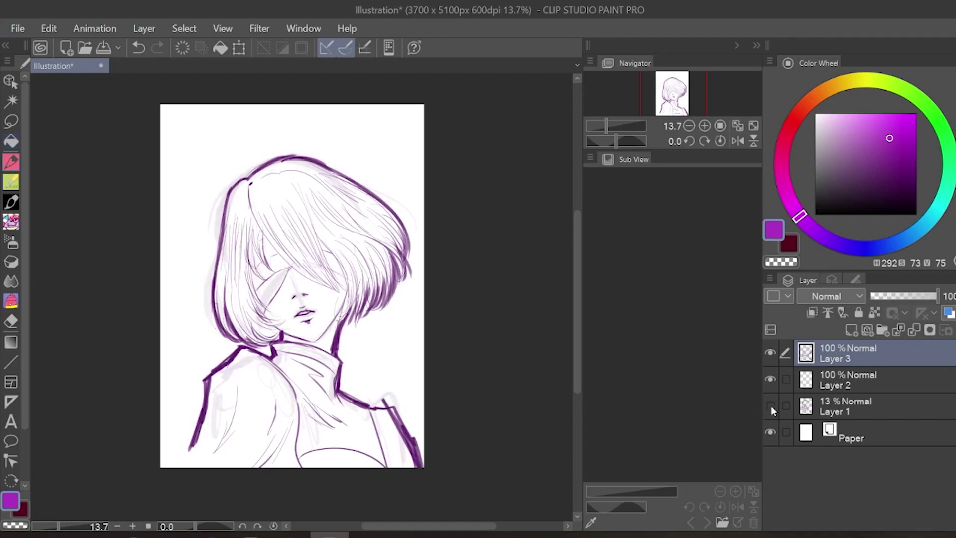
# - Delete Layer 2 and make Layer 3 the active layer again
pyautogui.click(845, 385)
pyautogui.click(955, 330)
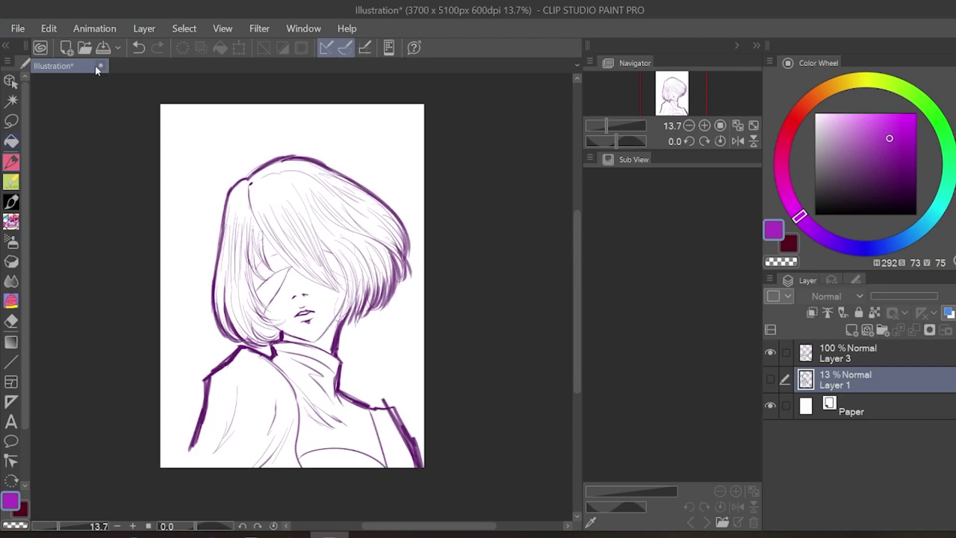
pyautogui.hotkey('alt', 'Tab')
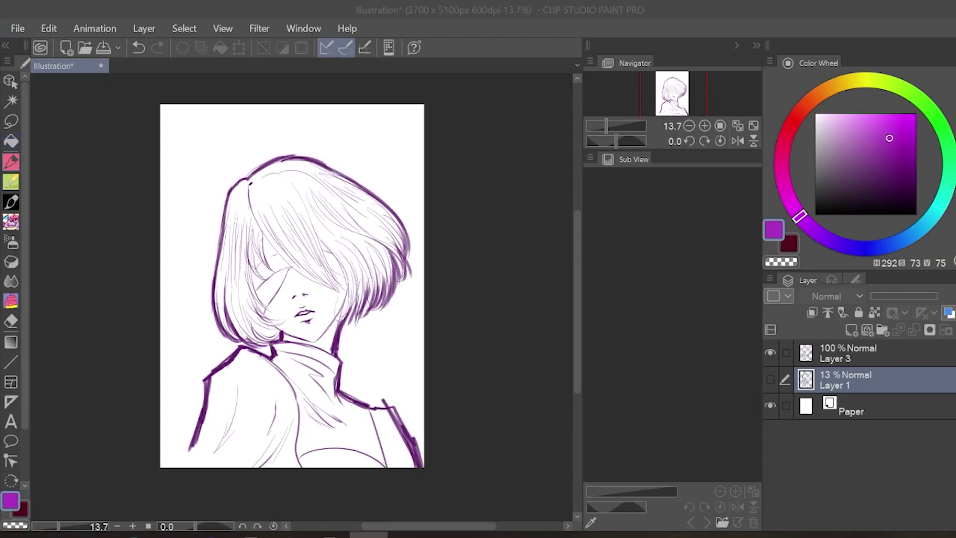
pyautogui.click(826, 351)
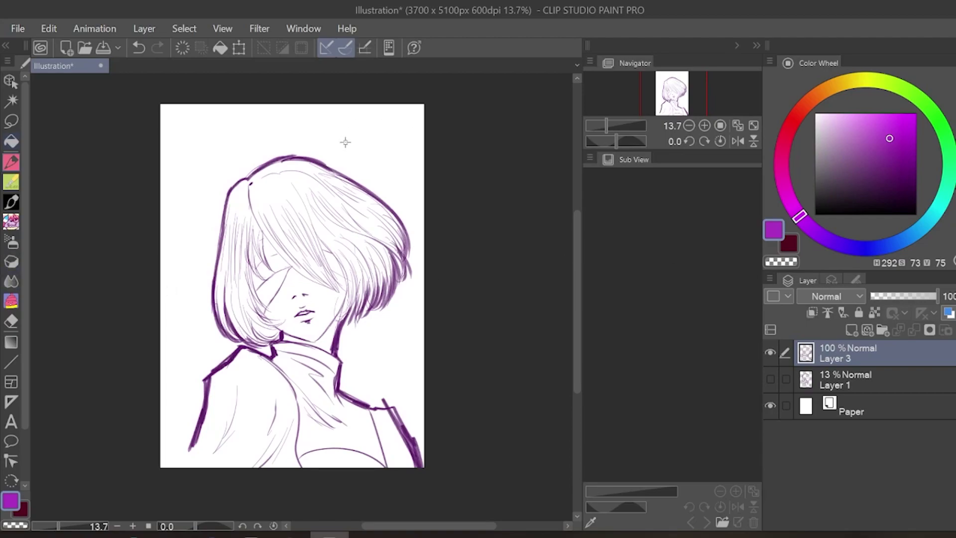
# - Scale/Rotate the Layer 3 line art, nudging its top edge slightly left, and commit
pyautogui.click(239, 49)
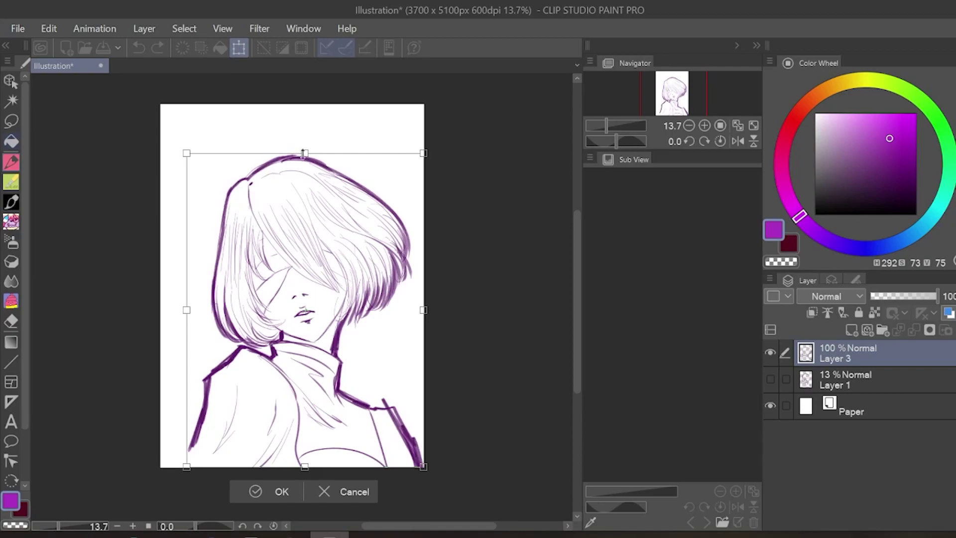
pyautogui.moveTo(306, 154)
pyautogui.mouseDown()
pyautogui.moveTo(299, 177)
pyautogui.moveTo(301, 145)
pyautogui.moveTo(303, 204)
pyautogui.moveTo(305, 122)
pyautogui.moveTo(304, 199)
pyautogui.moveTo(305, 154)
pyautogui.mouseUp()
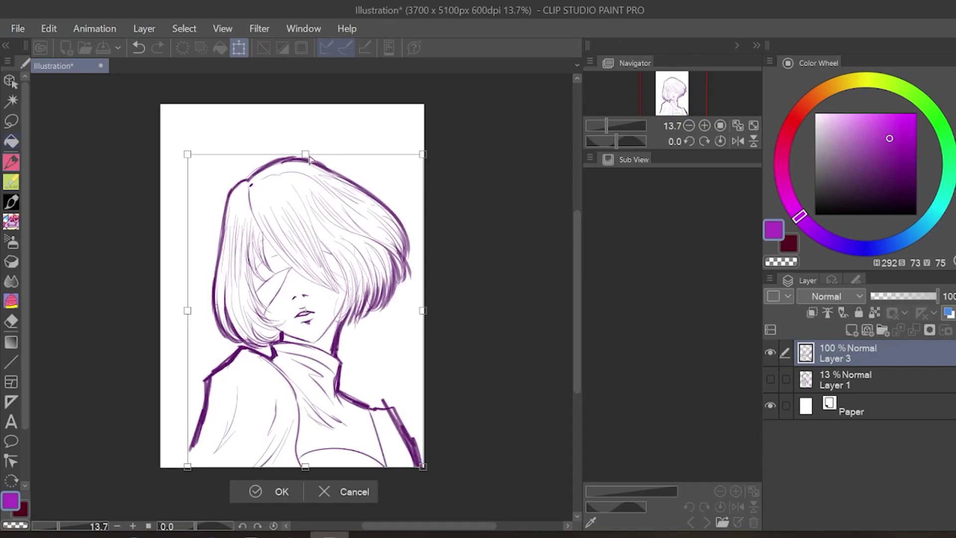
pyautogui.moveTo(306, 155)
pyautogui.mouseDown()
pyautogui.moveTo(268, 155)
pyautogui.moveTo(387, 161)
pyautogui.moveTo(257, 155)
pyautogui.moveTo(290, 155)
pyautogui.mouseUp()
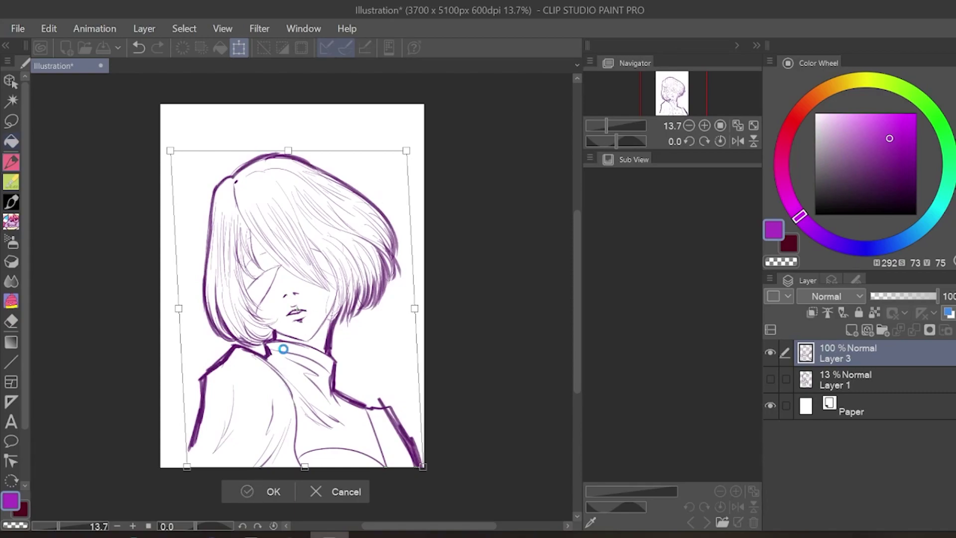
pyautogui.press('Return')
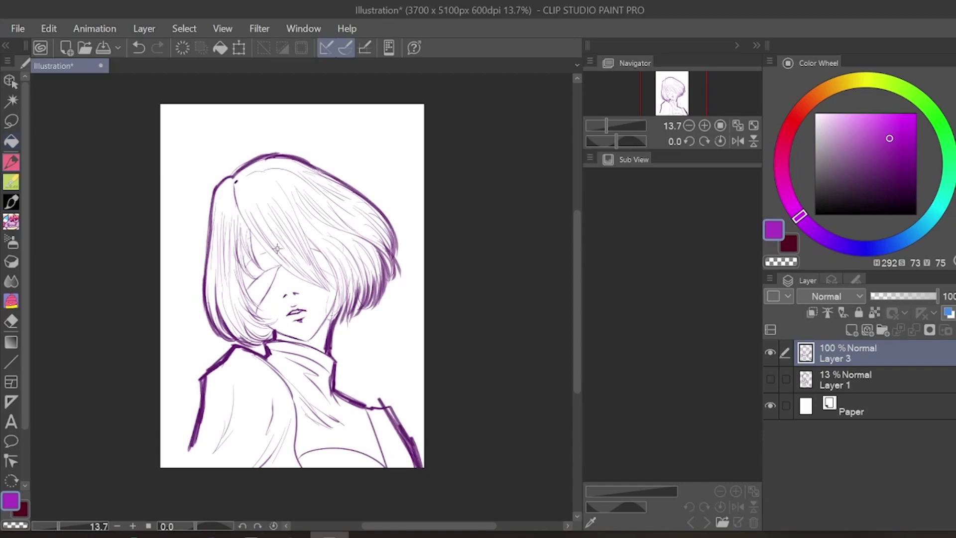
# - Flip the canvas view horizontally via Edit > Rotate/Flip canvas to check proportions
pyautogui.click(56, 29)
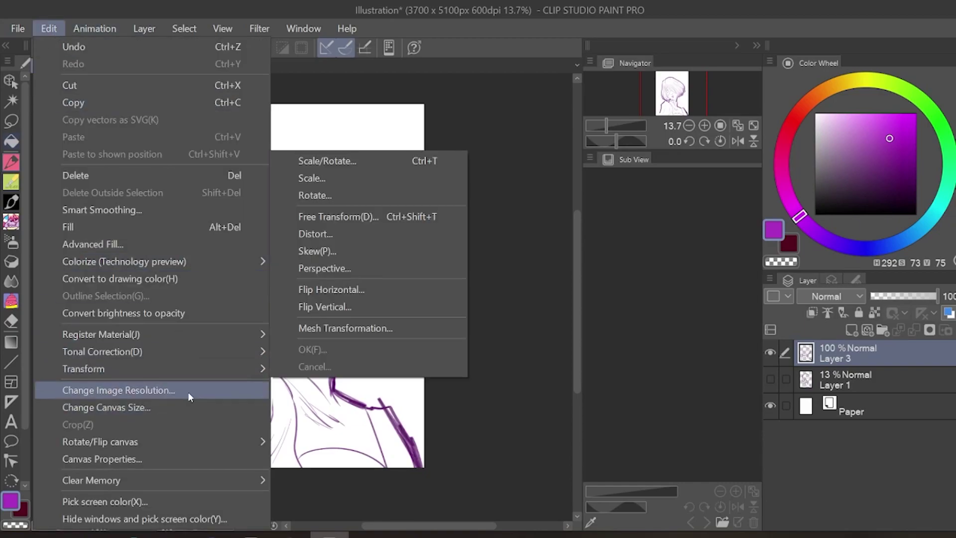
pyautogui.moveTo(204, 442)
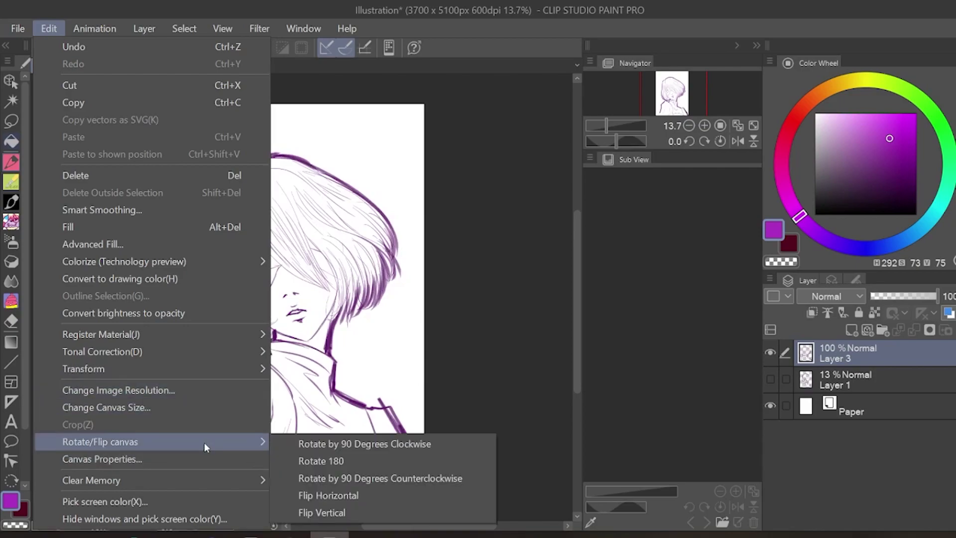
pyautogui.click(329, 494)
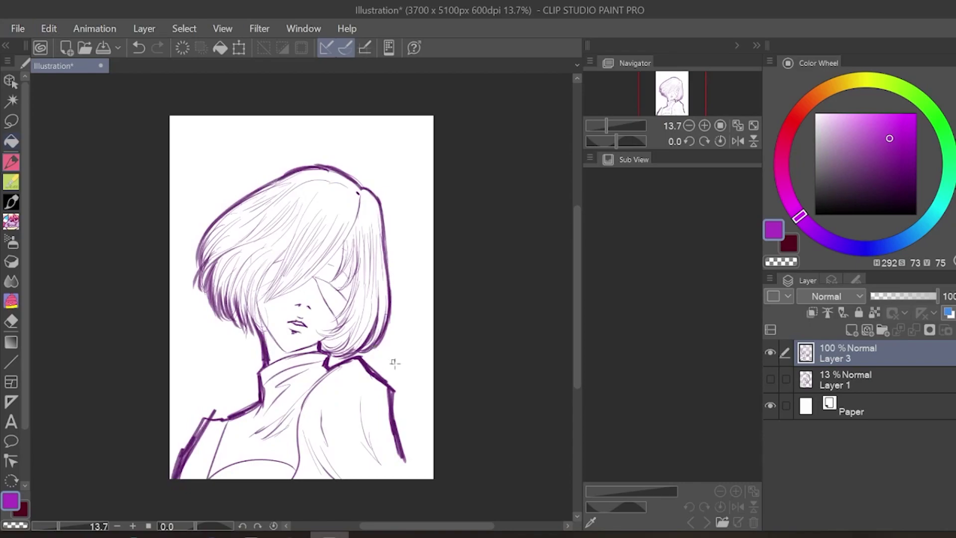
# - Skew the top of the Layer 3 line art slightly sideways with Scale/Rotate and apply it
pyautogui.click(239, 47)
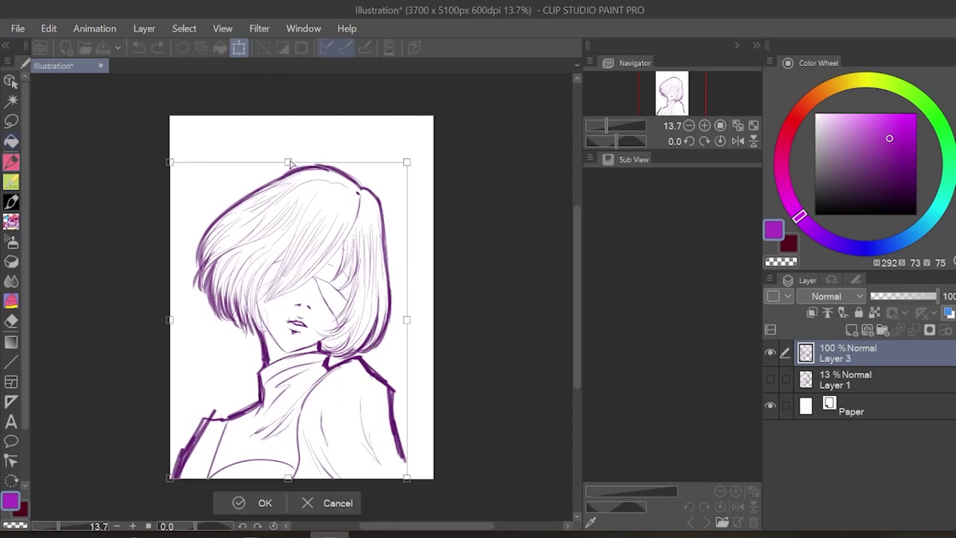
pyautogui.moveTo(288, 164)
pyautogui.mouseDown()
pyautogui.moveTo(304, 166)
pyautogui.moveTo(285, 169)
pyautogui.mouseUp()
pyautogui.moveTo(284, 168); pyautogui.dragTo(282, 169)
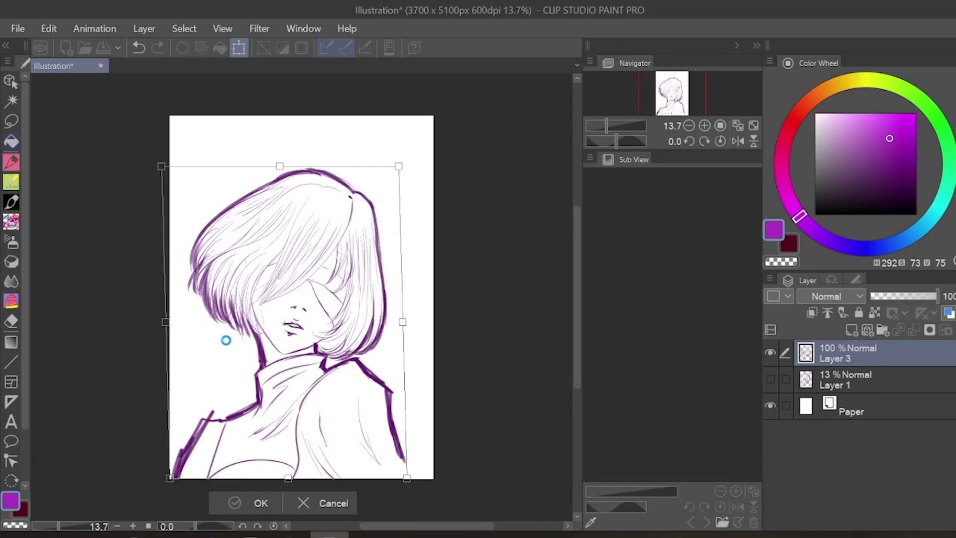
pyautogui.press('Return')
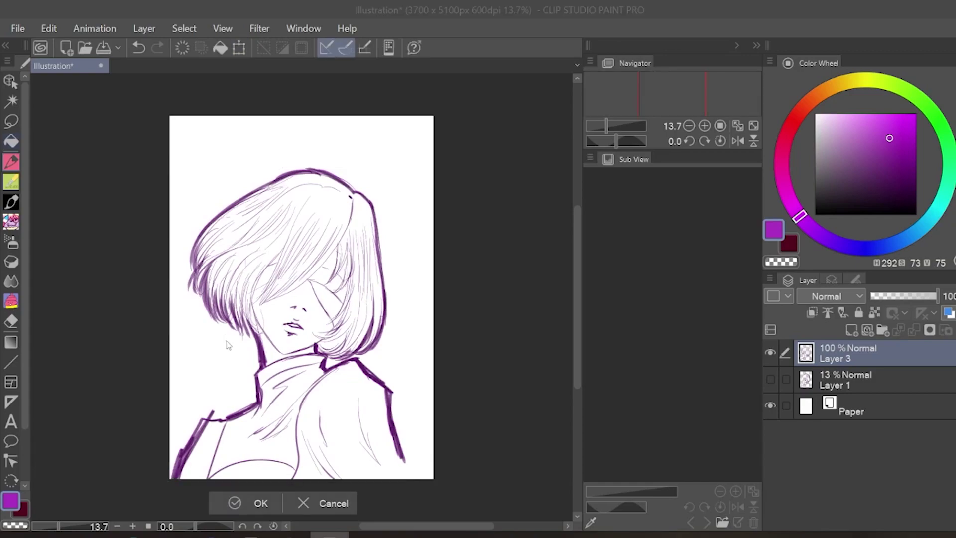
# - Use Edit > Rotate/Flip canvas > Flip Horizontal again to return to the unmirrored view
pyautogui.click(48, 22)
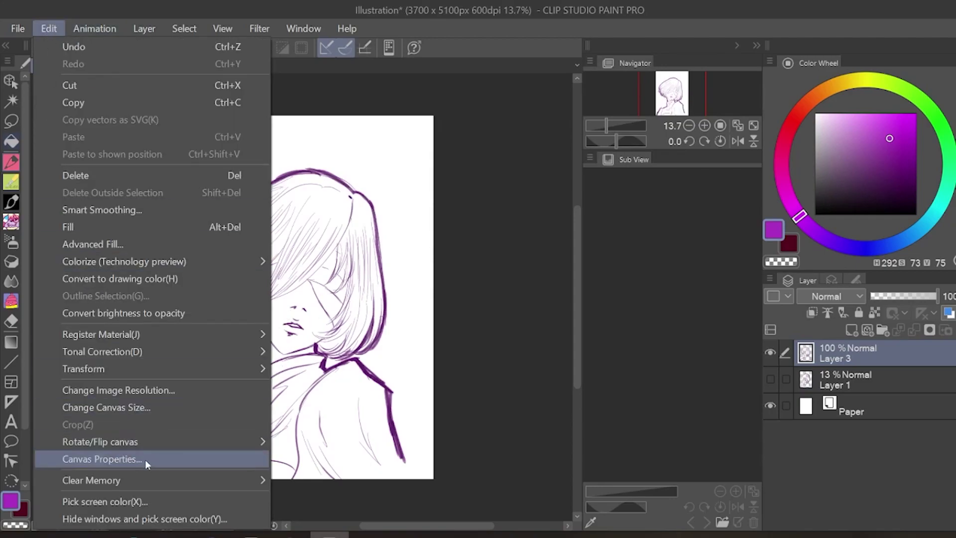
pyautogui.moveTo(152, 441)
pyautogui.click(341, 495)
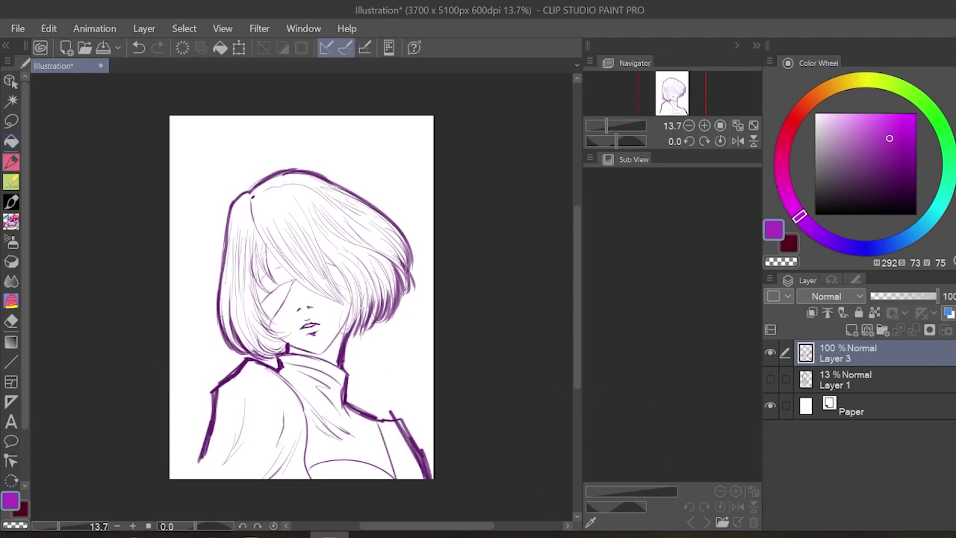
pyautogui.hotkey('alt', 'Tab')
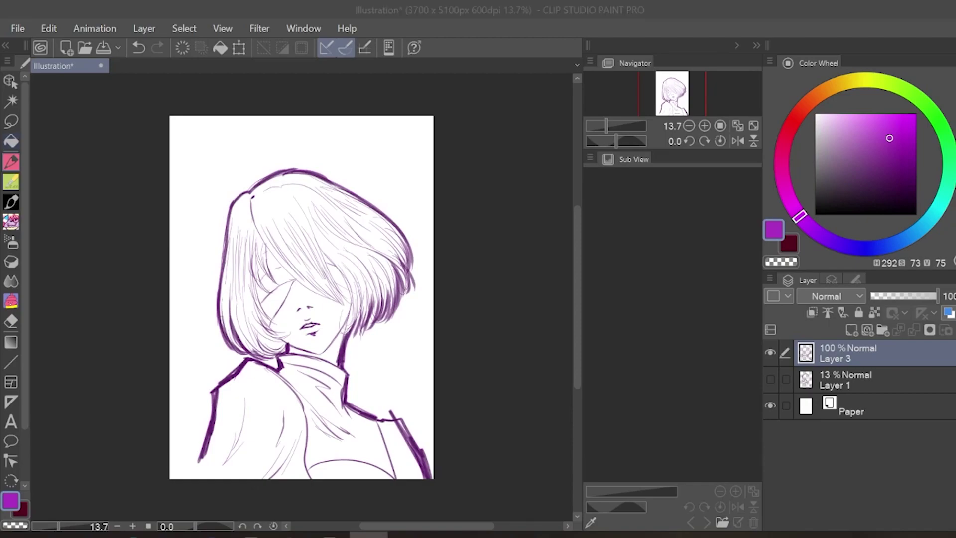